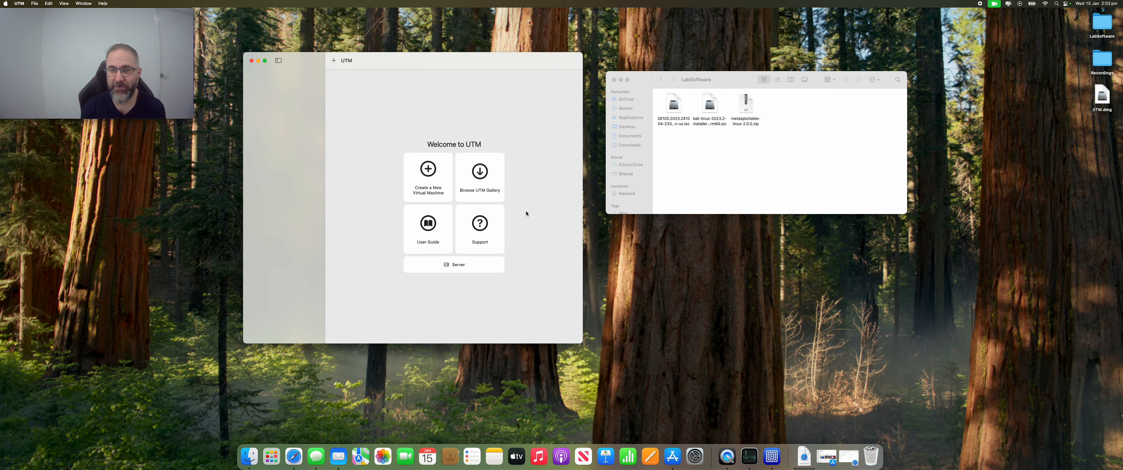
Switch to Safari, open a new tab and check the list of current downloads.
click(293, 456)
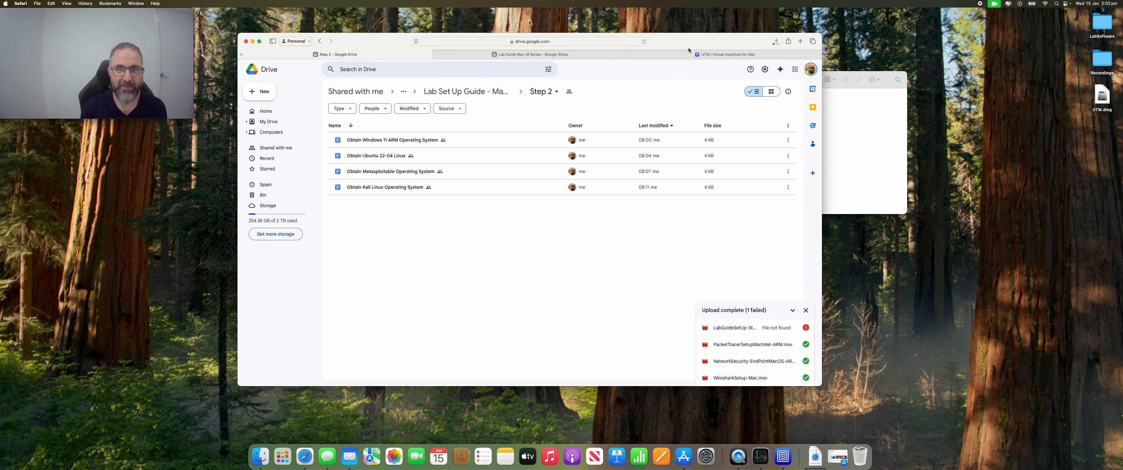
click(799, 41)
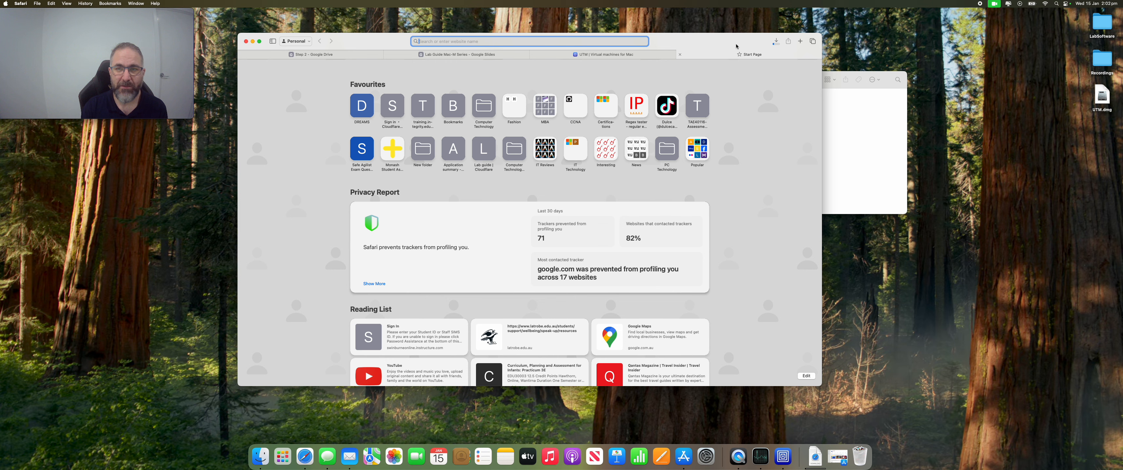
click(776, 41)
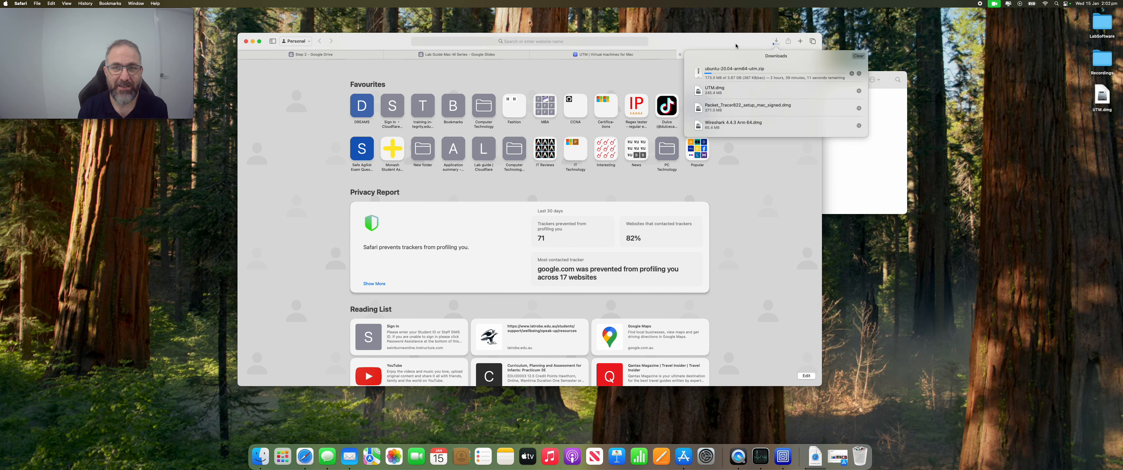
click(725, 45)
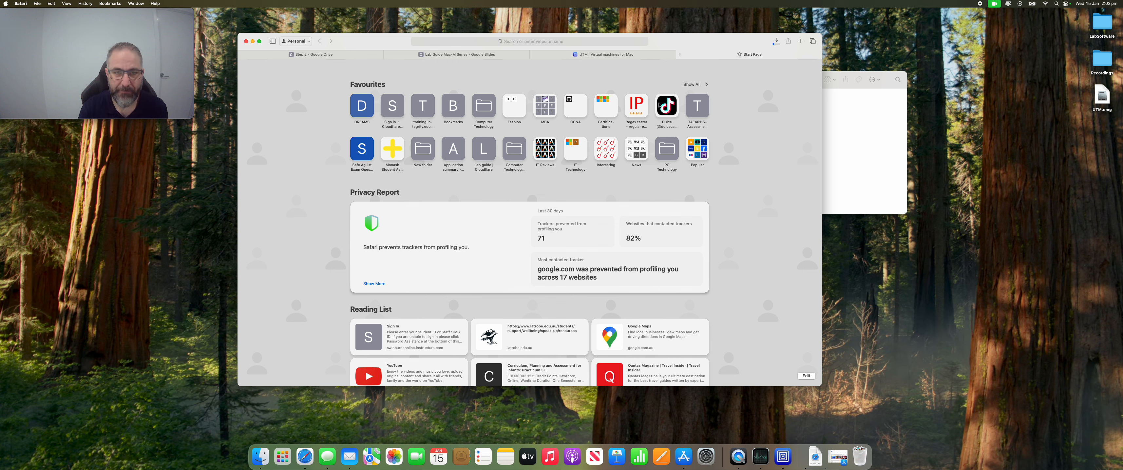
Go to old.kali.org/kali-images in the new browser tab.
click(619, 44)
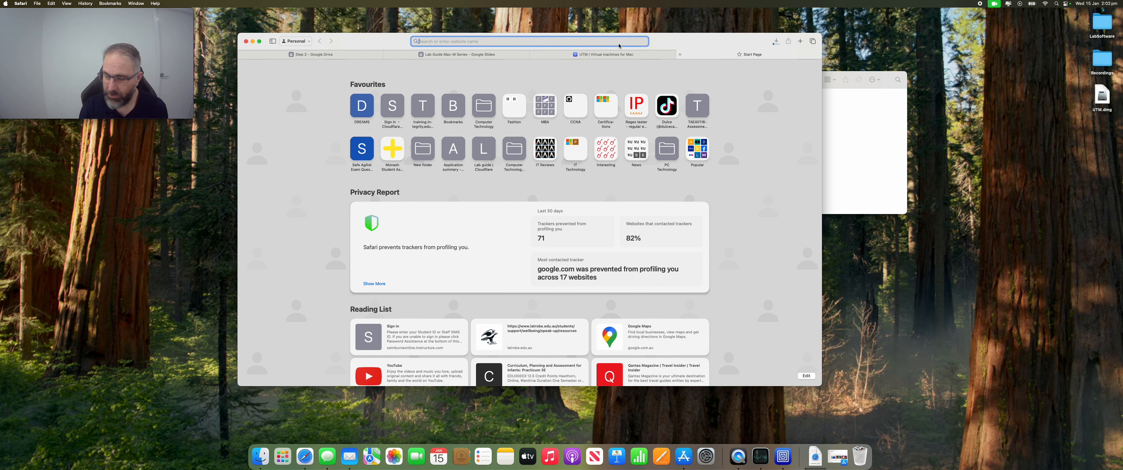
text(old)
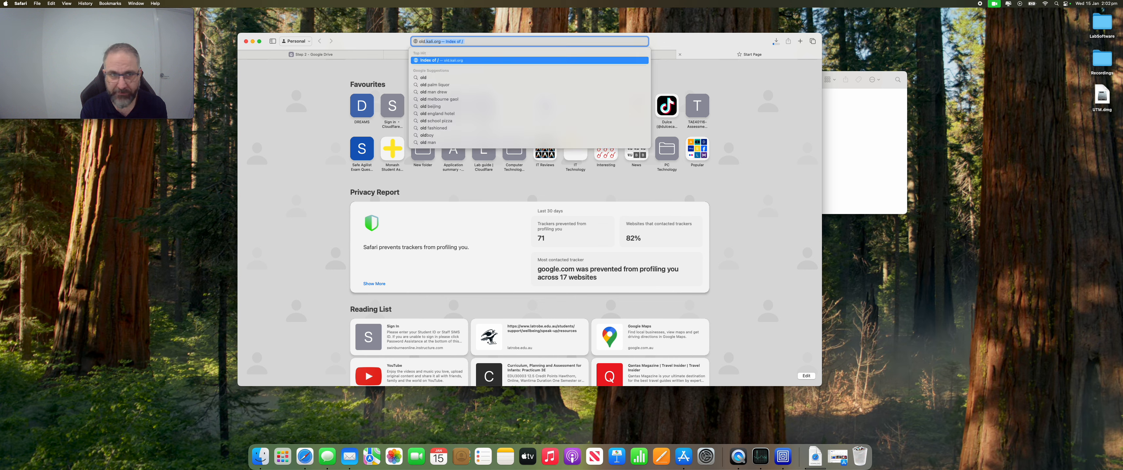
text(kali)
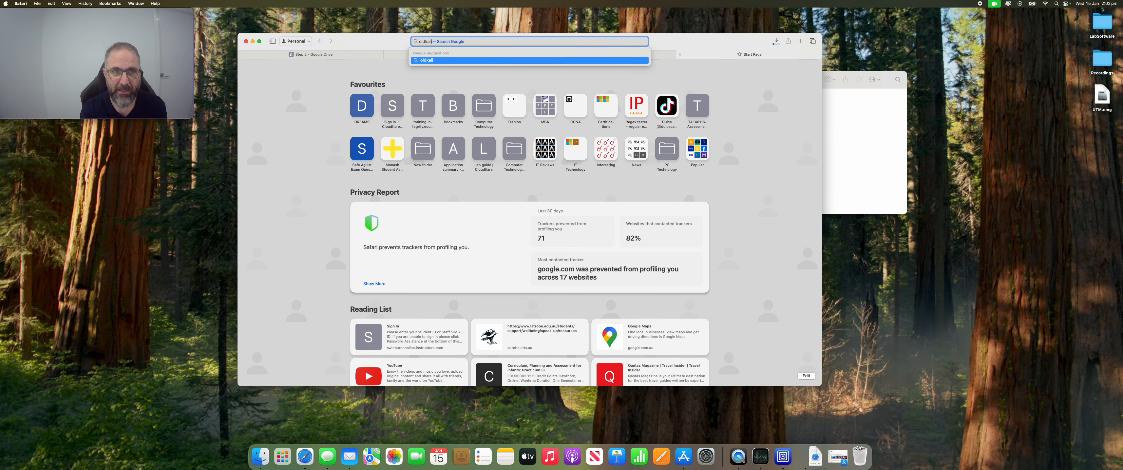
key(BackSpace)
key(BackSpace)
key(BackSpace)
key(BackSpace)
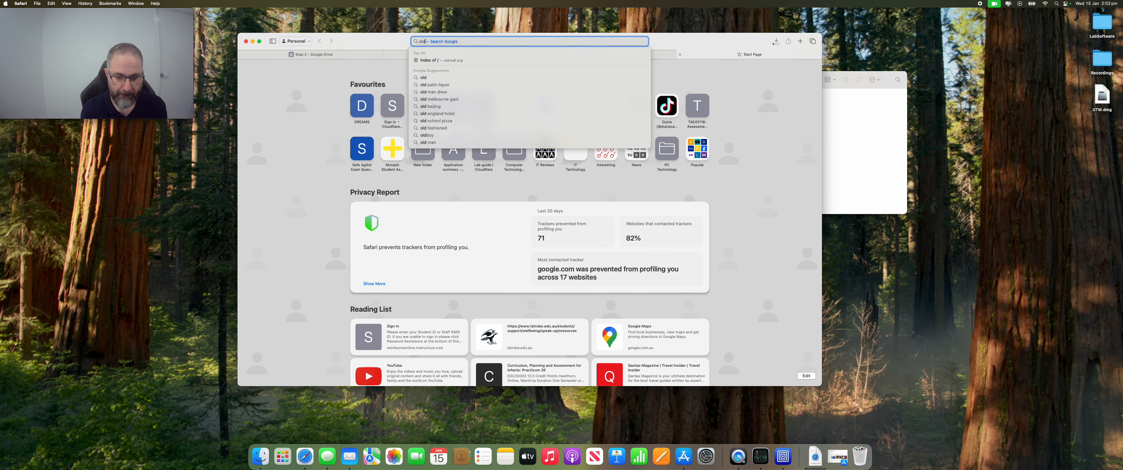
text(.kali)
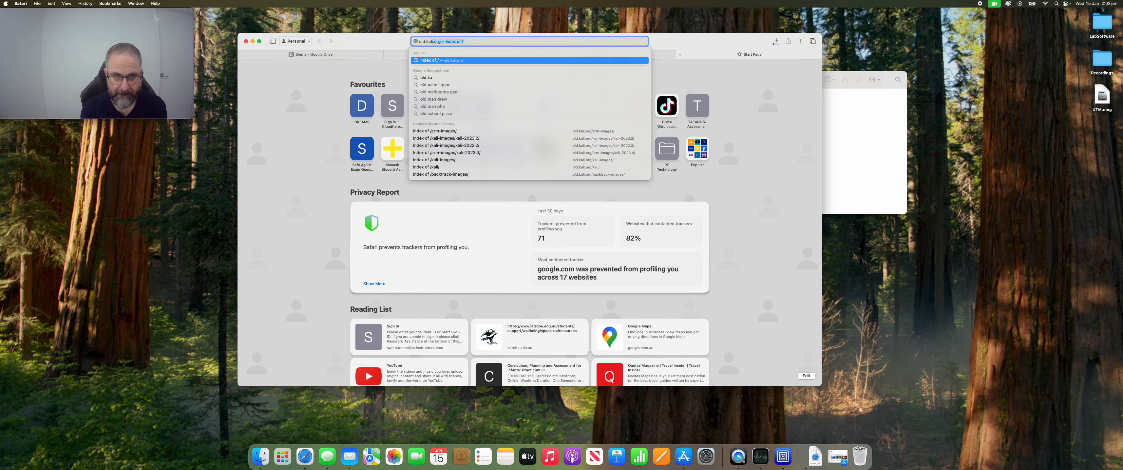
text(.org)
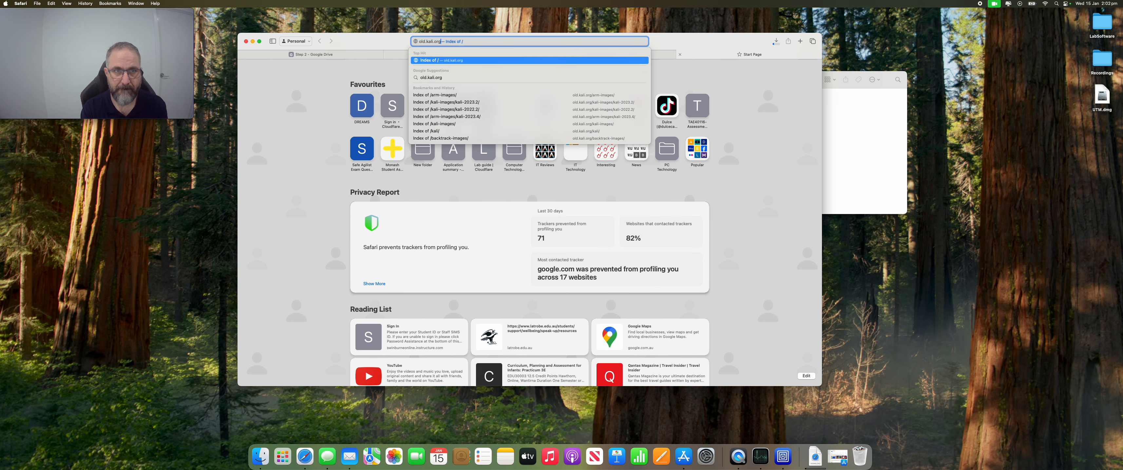
text(/)
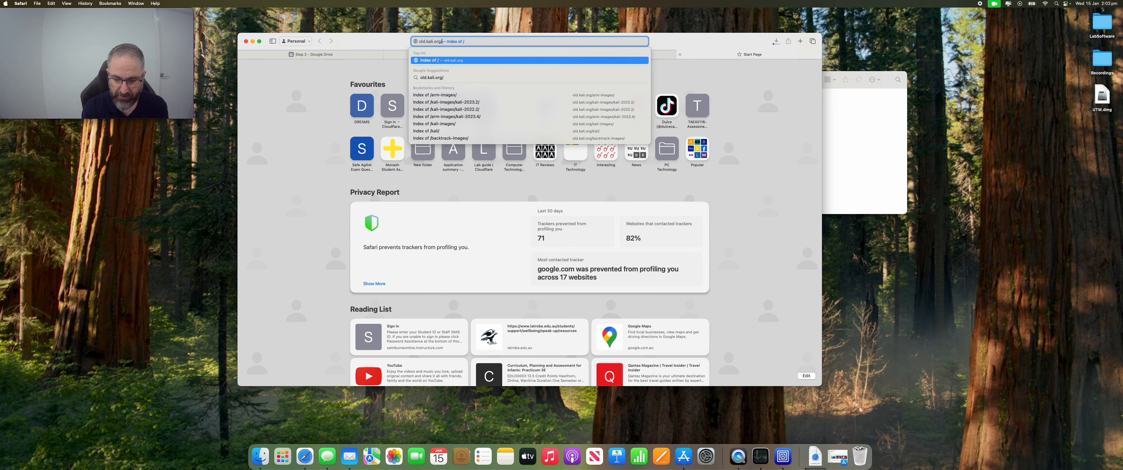
text(kali-ima)
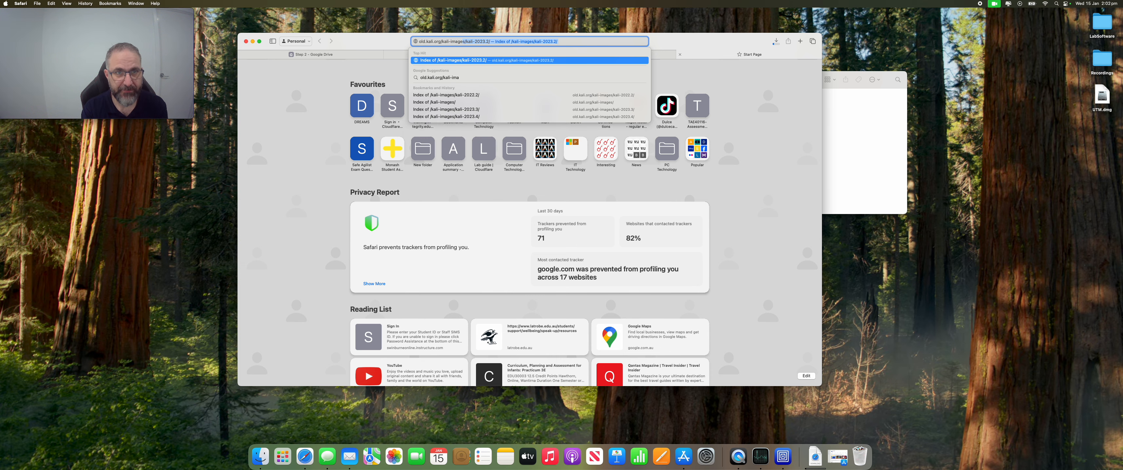
text(ges)
key(Return)
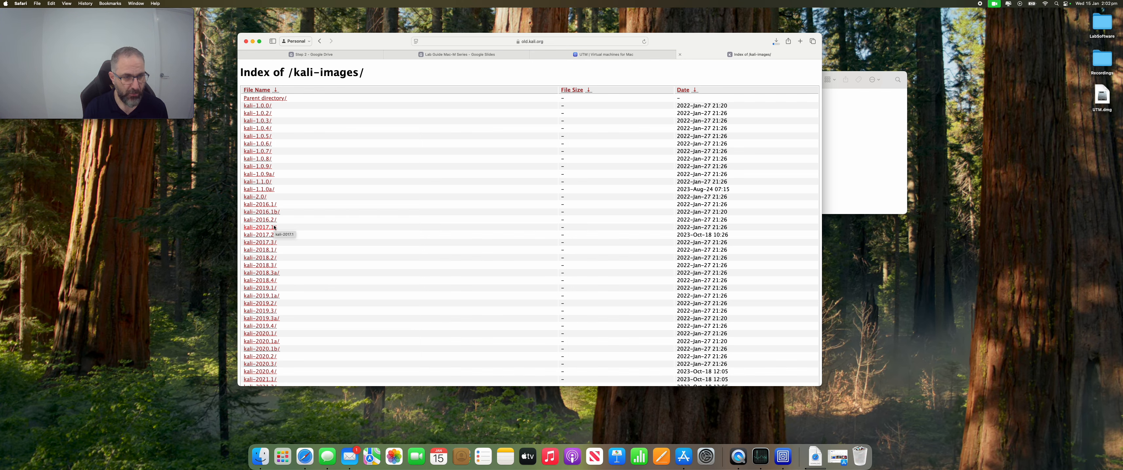
Arrange the LabSoftware folder and browser windows side by side and select the kali-linux-2023.2 installer ISO in the folder.
scroll(279, 257, down, 5)
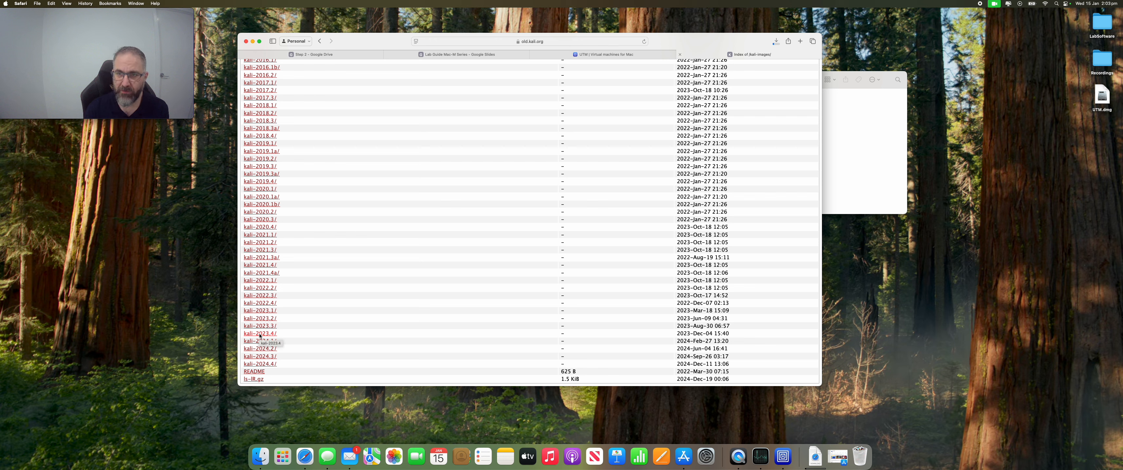
click(882, 146)
drag(735, 84, 919, 109)
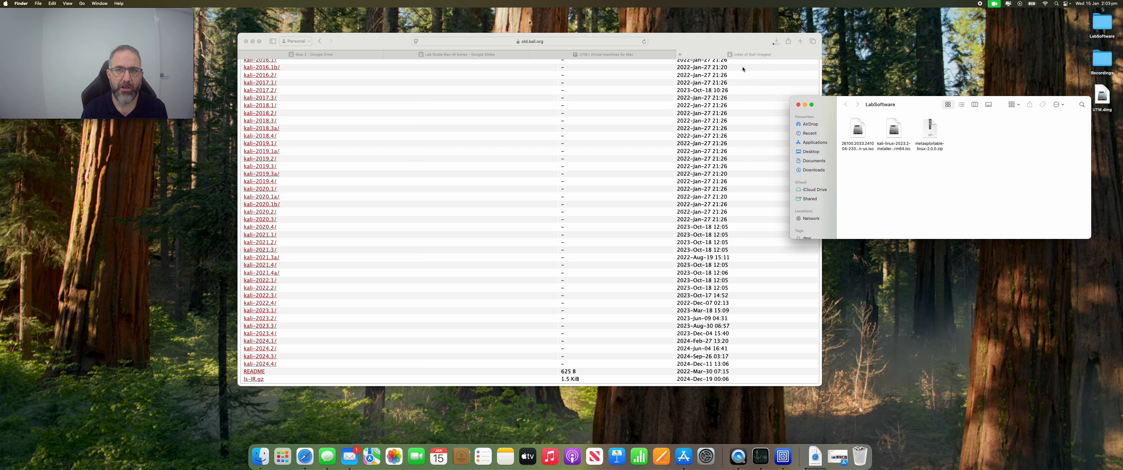
drag(717, 42, 667, 37)
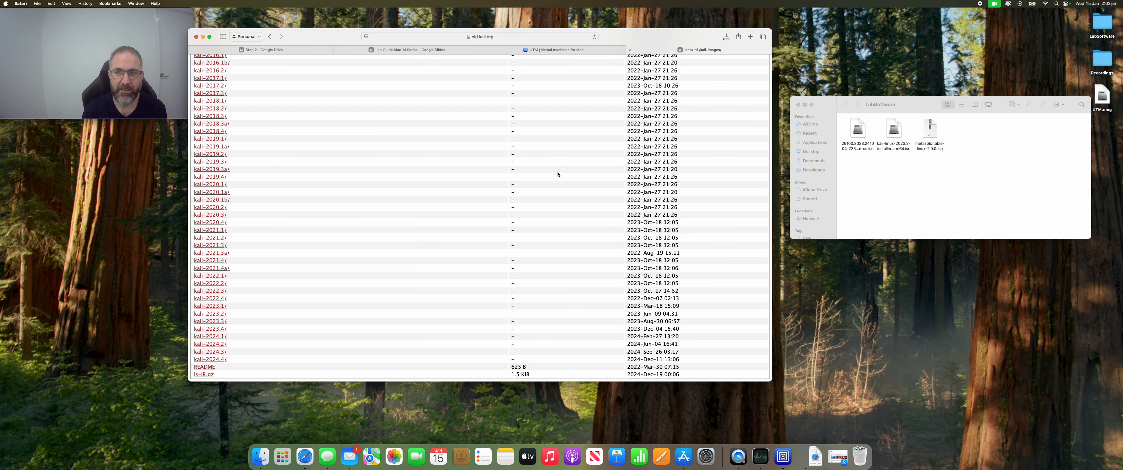
click(900, 133)
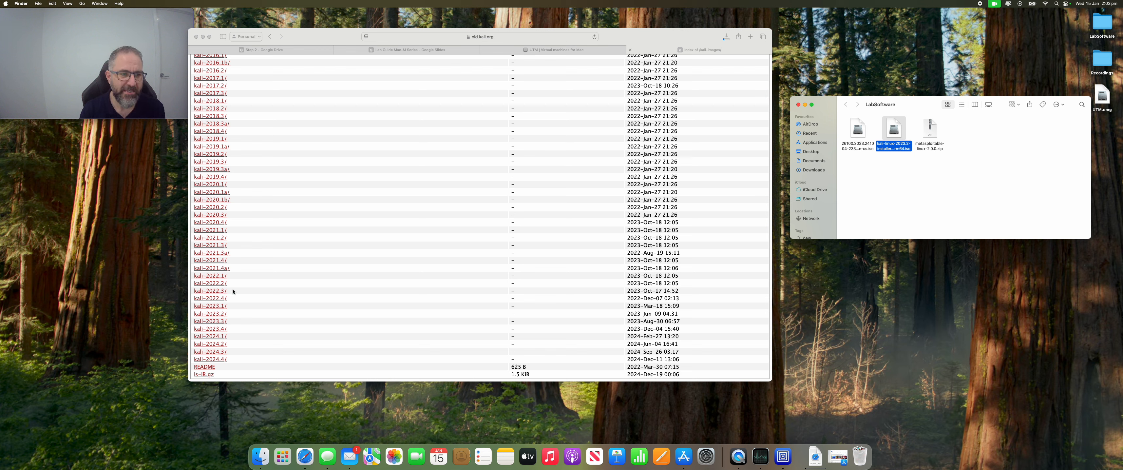
Open the kali-2022.2 image folder and highlight its live-arm64 and installer-arm64 ISO entries in turn.
click(215, 286)
click(213, 284)
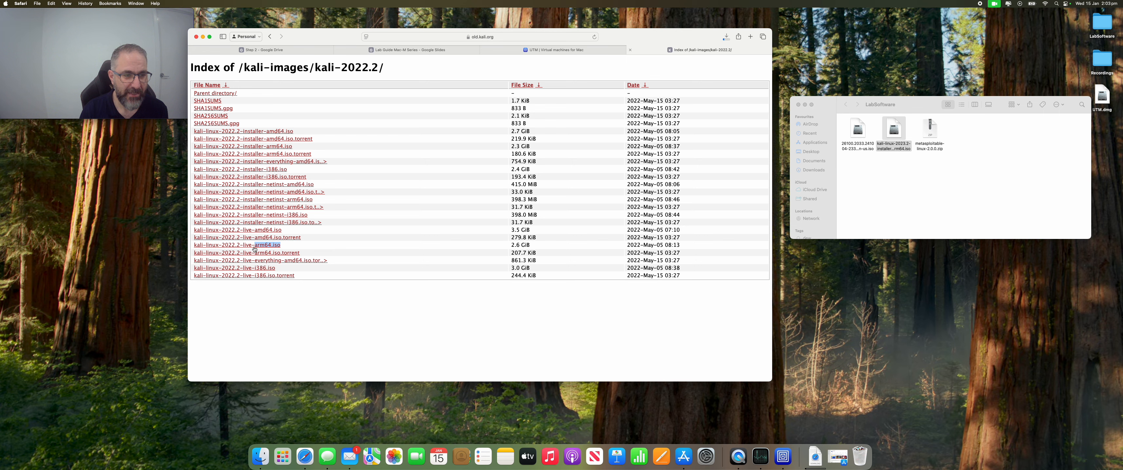
triple_click(200, 247)
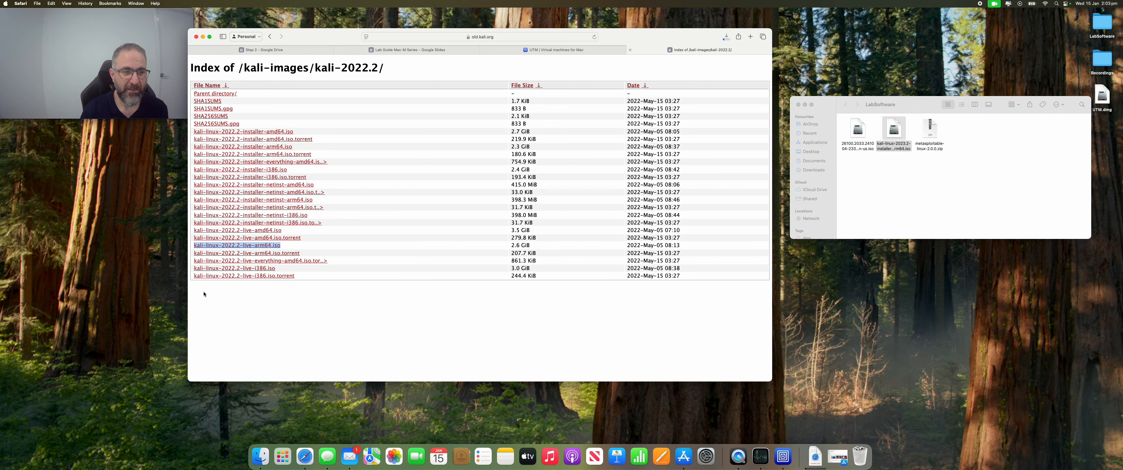
click(324, 157)
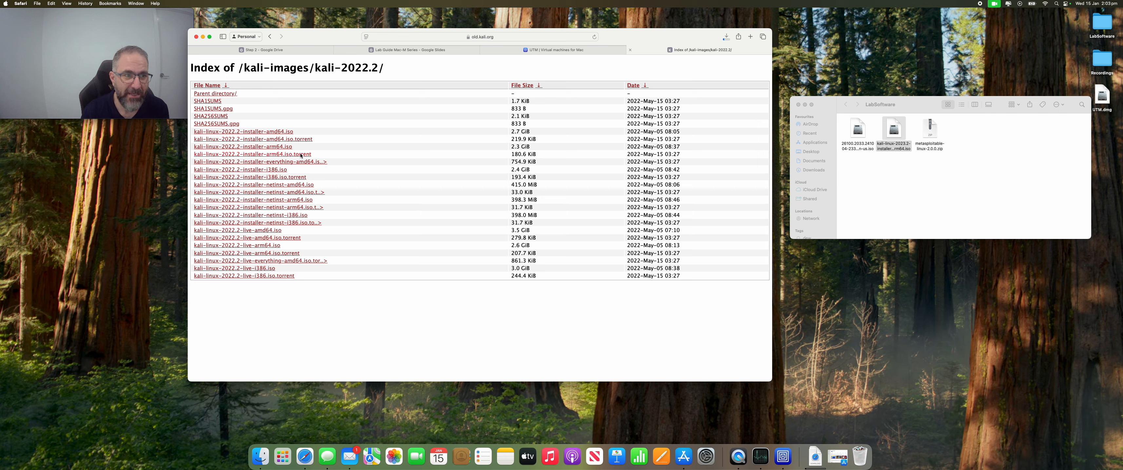
drag(301, 149, 198, 148)
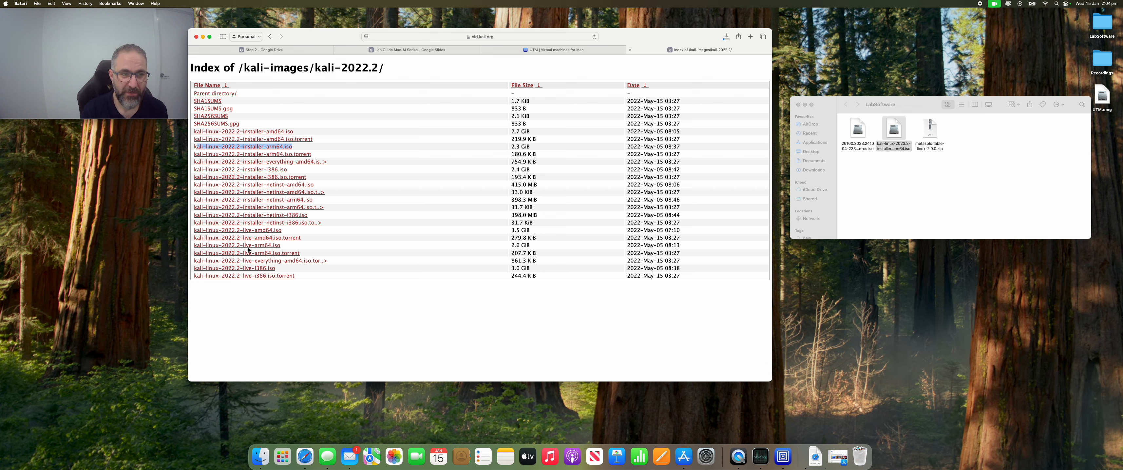
Start downloading kali-linux-2022.2-installer-arm64.iso, stop the download and close the downloads list.
click(275, 148)
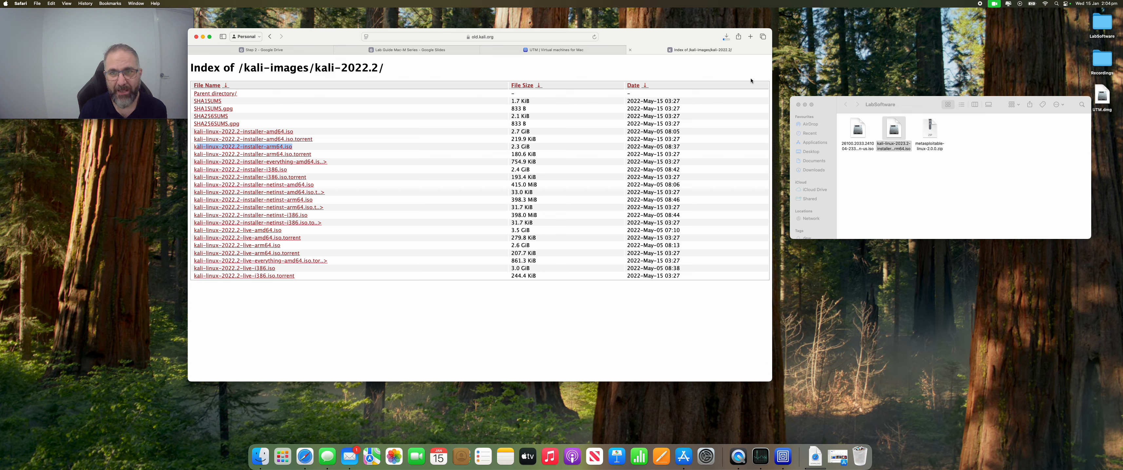
click(726, 37)
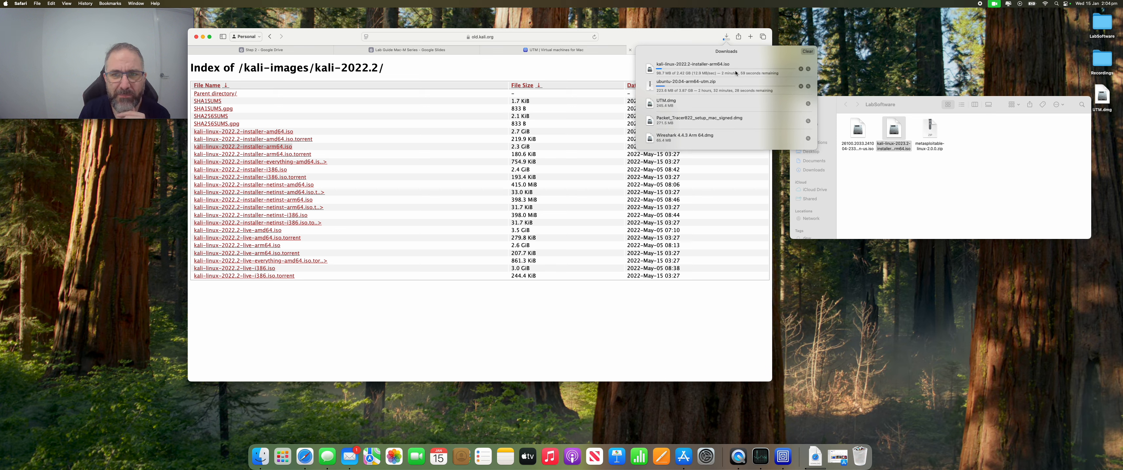
click(800, 69)
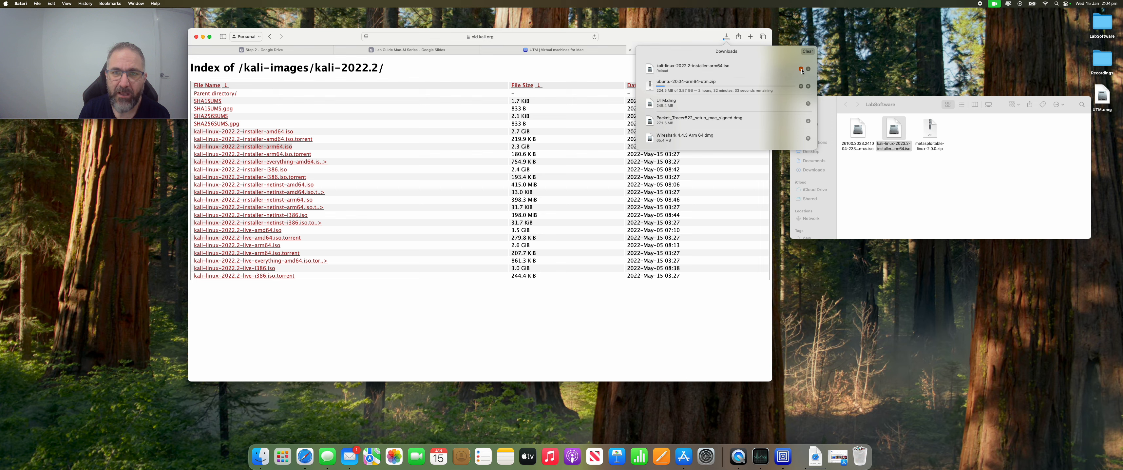
click(892, 126)
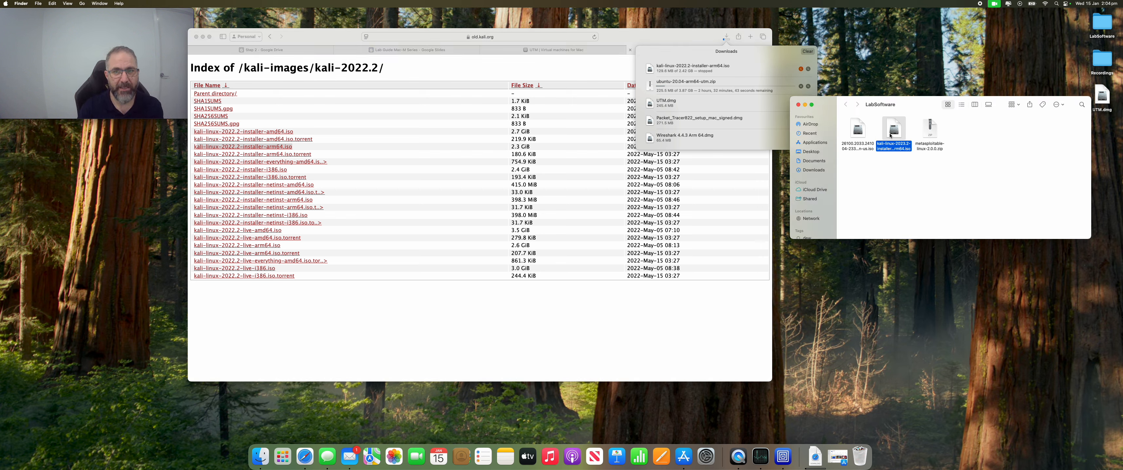
click(687, 37)
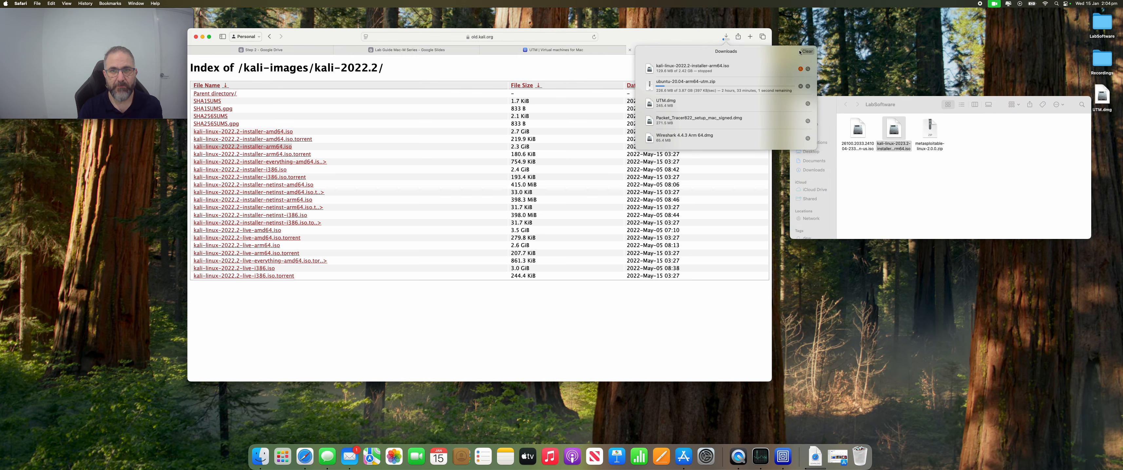
click(711, 302)
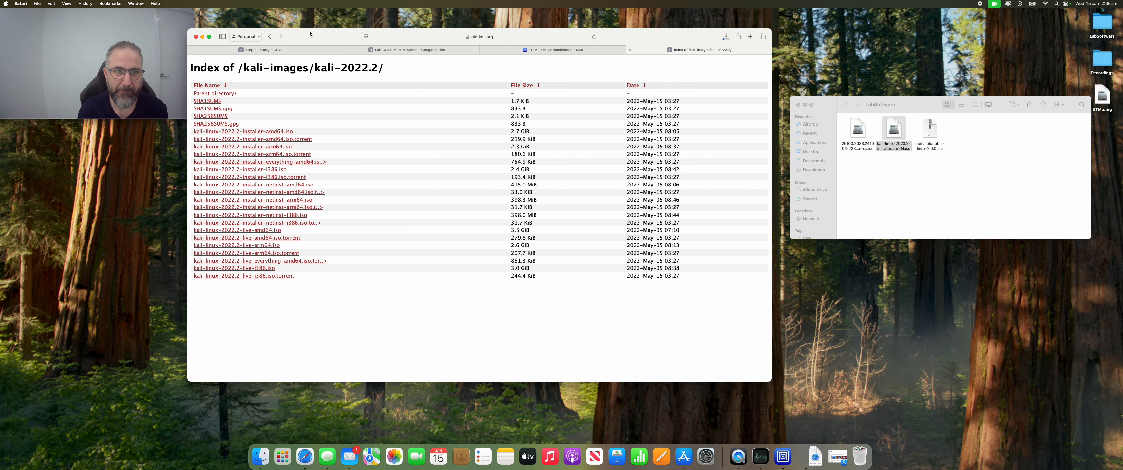
Minimise the browser, return to UTM and open the Kali Linux page from its online gallery.
click(203, 37)
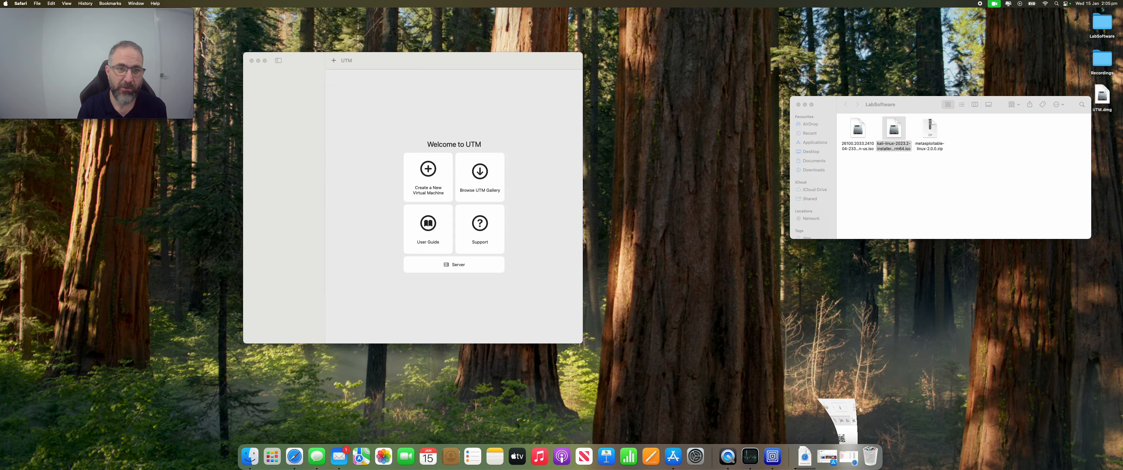
drag(281, 54, 321, 54)
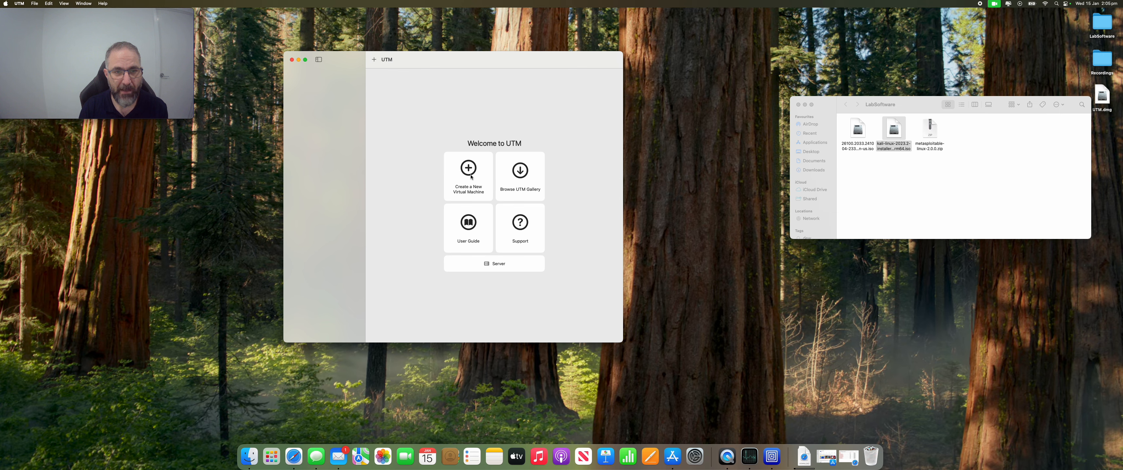
click(520, 173)
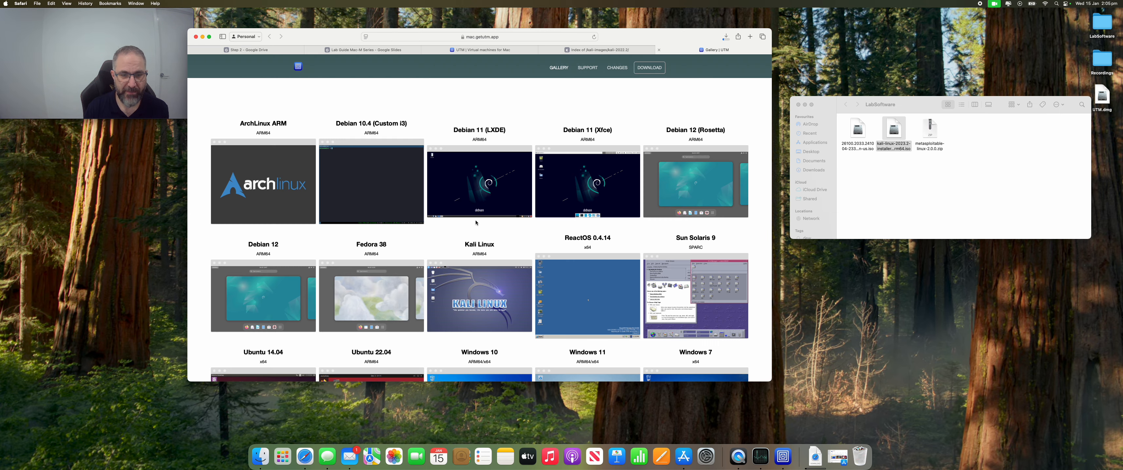
scroll(476, 222, down, 5)
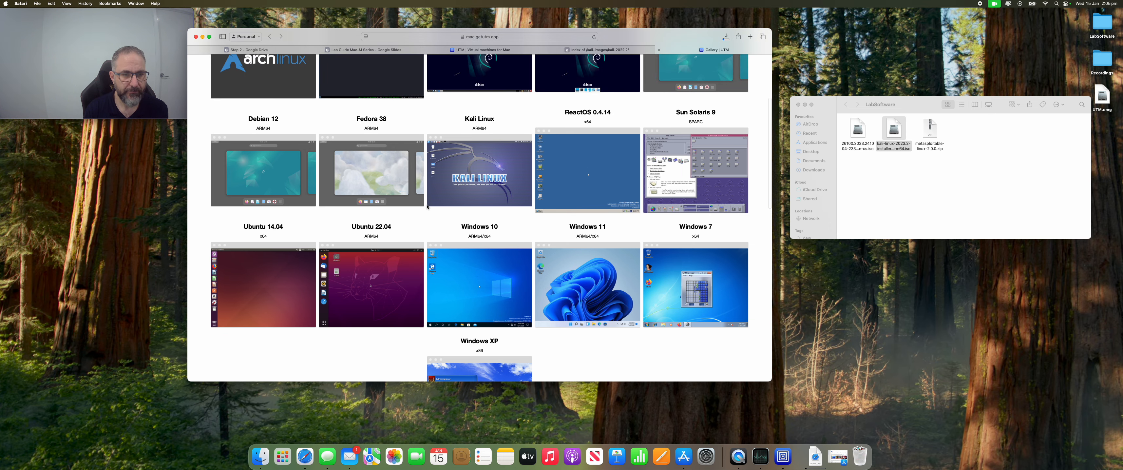
click(463, 189)
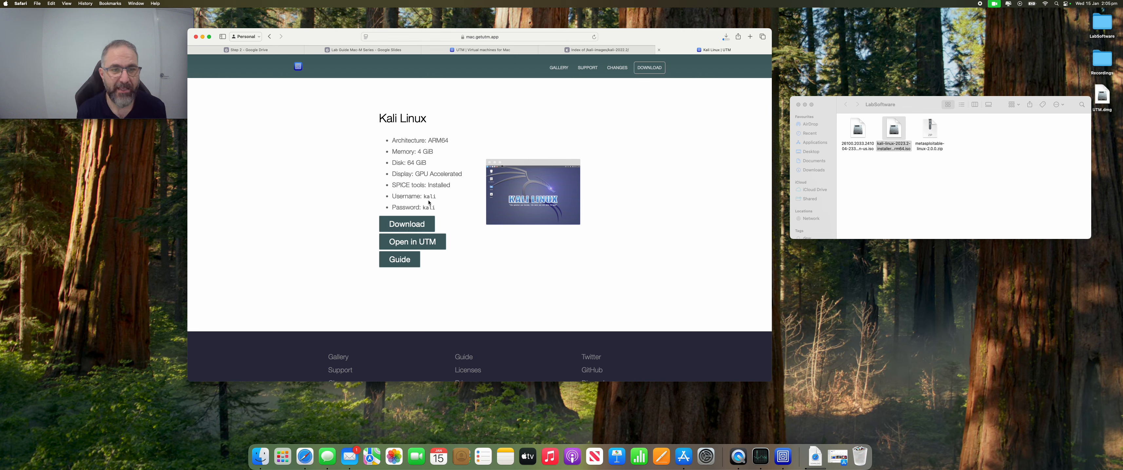
Open the gallery's Kali Linux machine in UTM, allowing the website's request, and start the VM download.
click(422, 246)
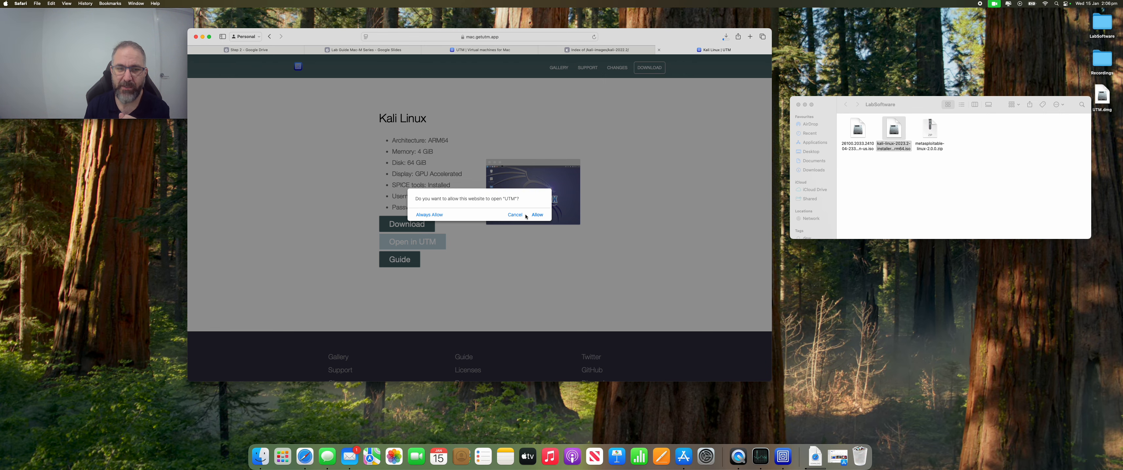
click(536, 215)
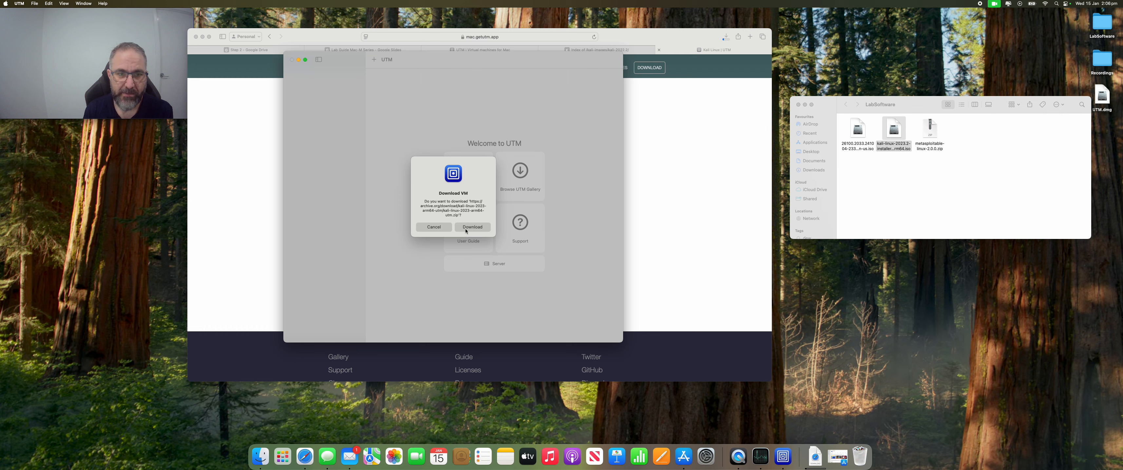
click(469, 230)
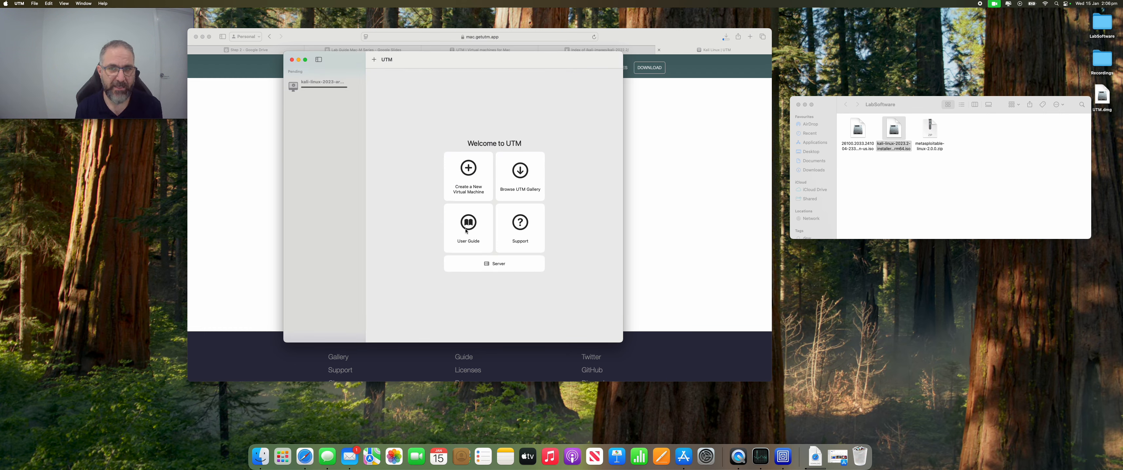